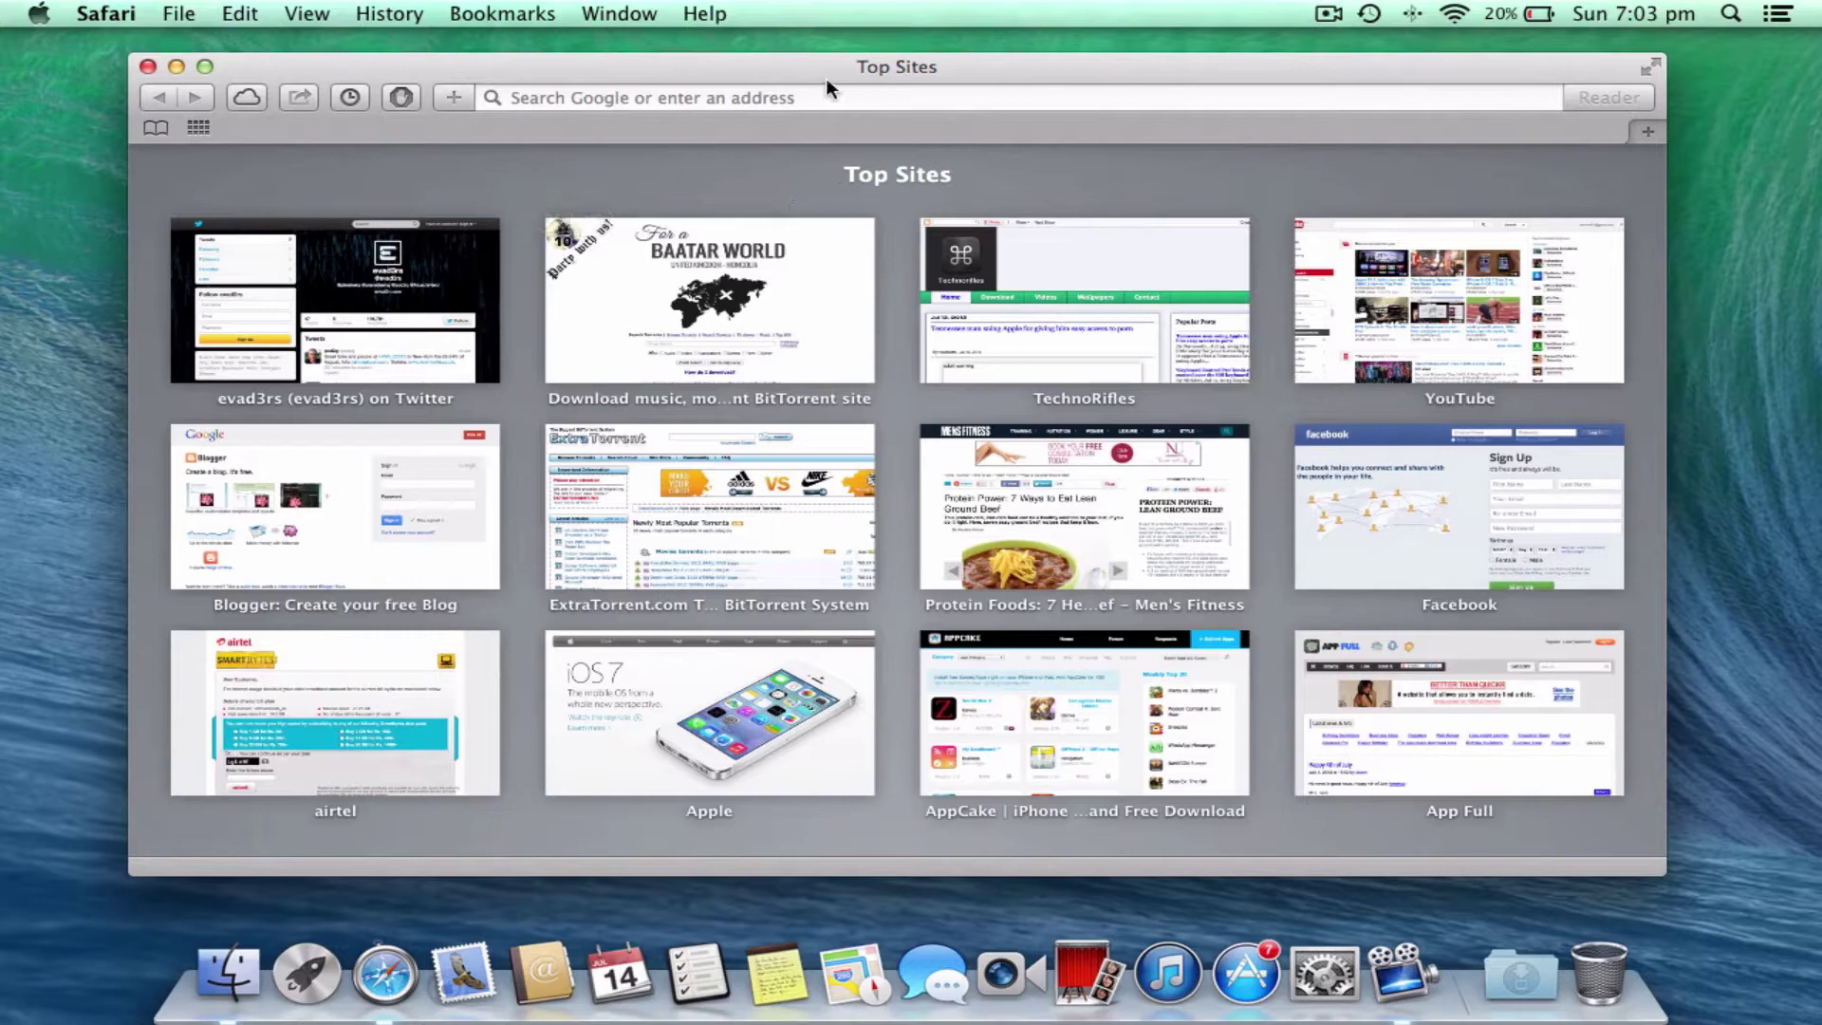
Step: Nudge the Safari window right and open new tabs showing the Top Sites grid
left_click_drag(826, 78, 843, 71)
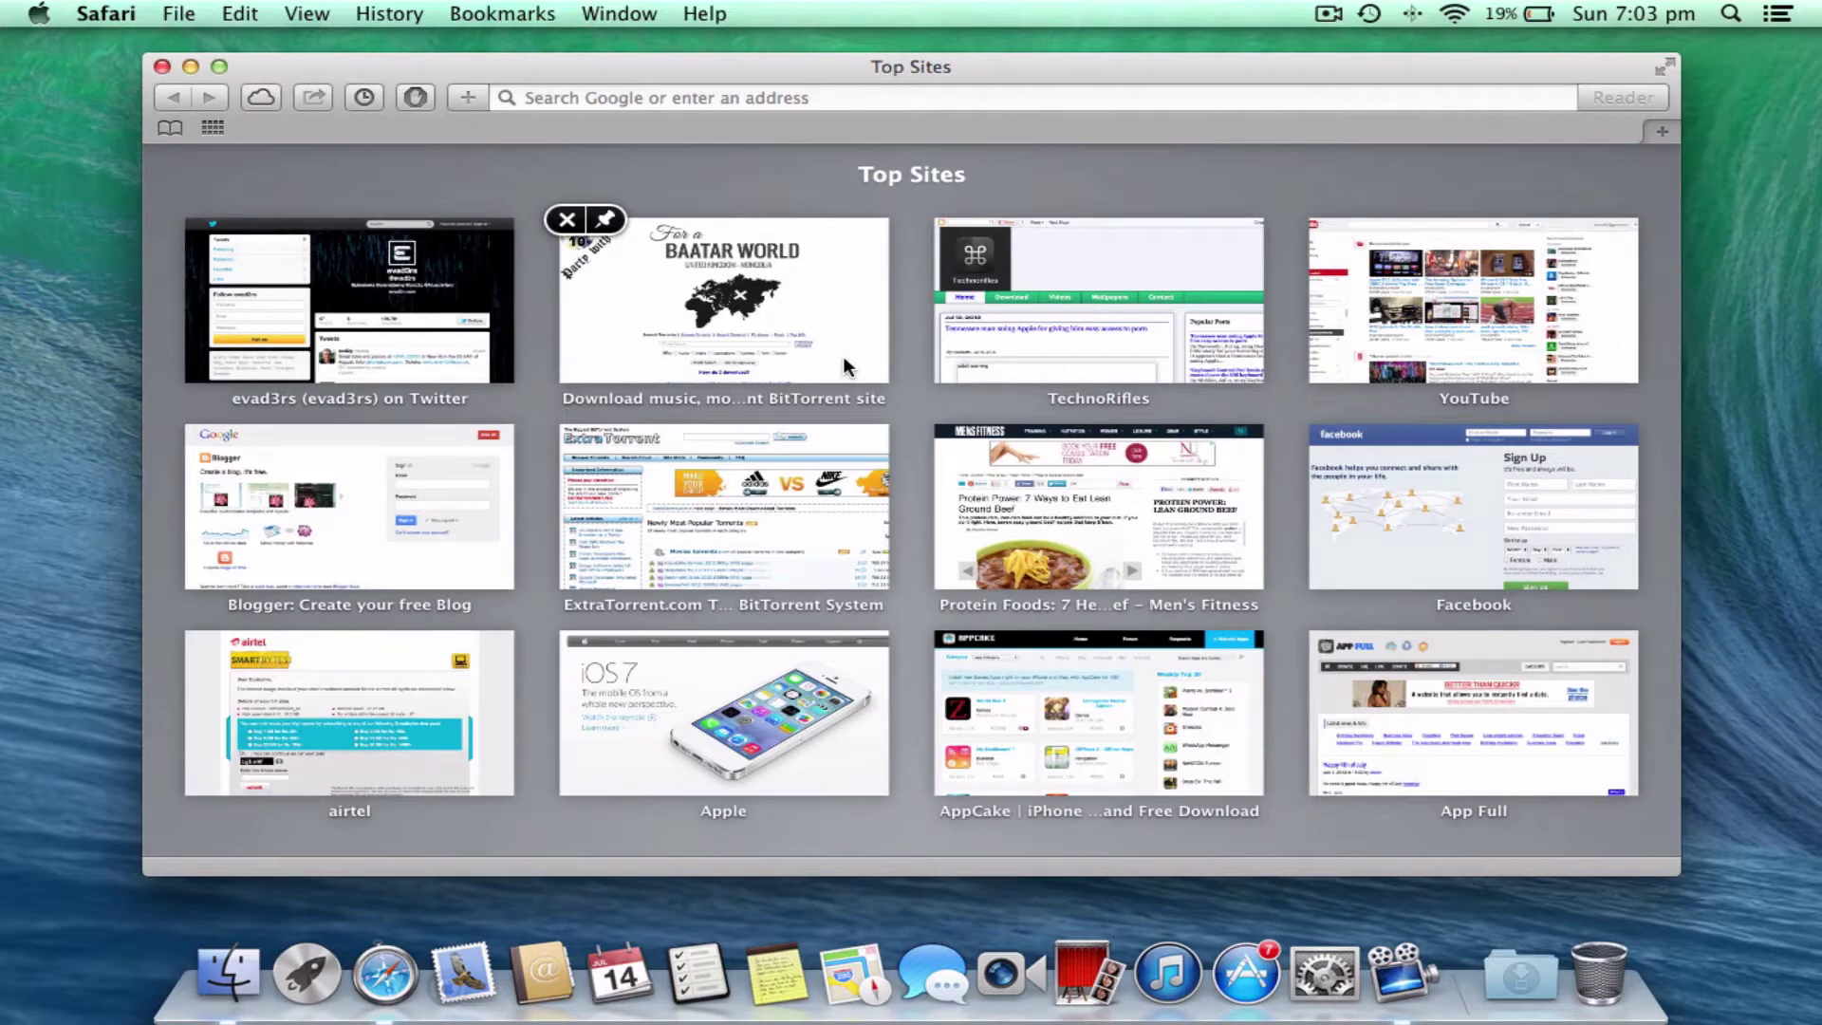
key("super+t")
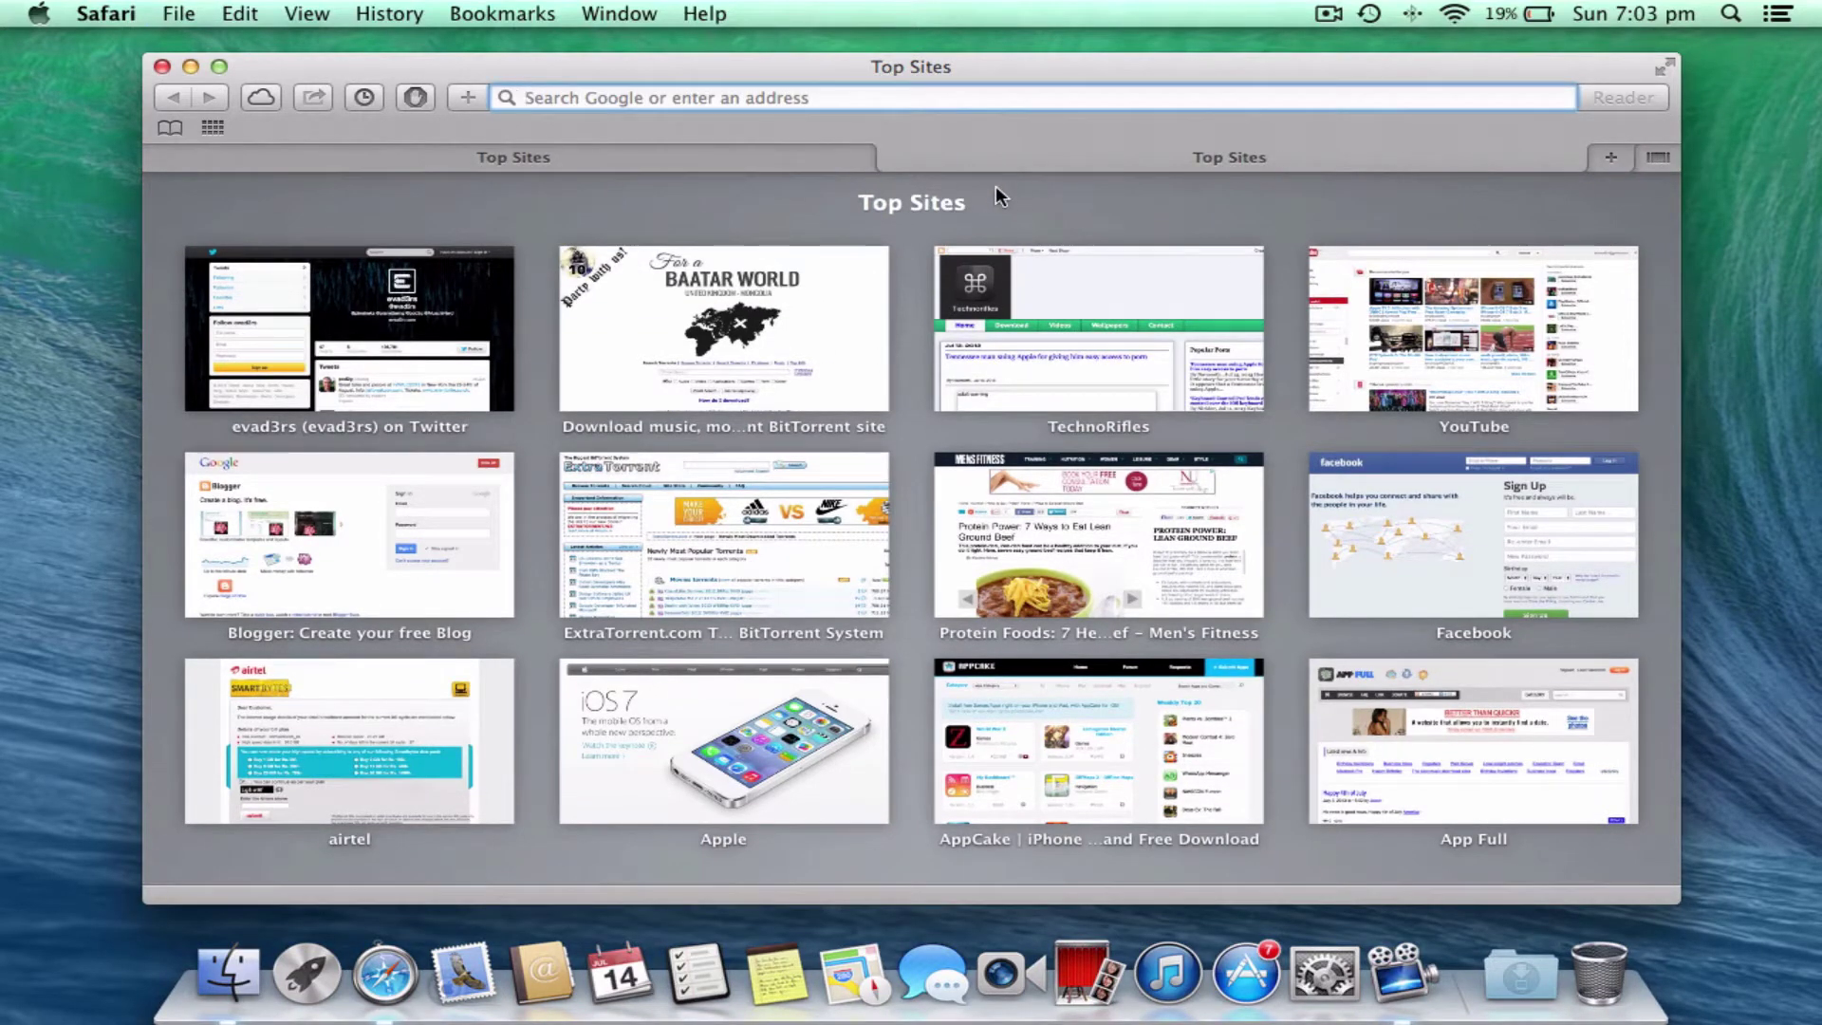
key("super+t")
left_click(116, 14)
Step: Open Safari's General preferences and set Top Sites to show 6 sites
left_click(162, 106)
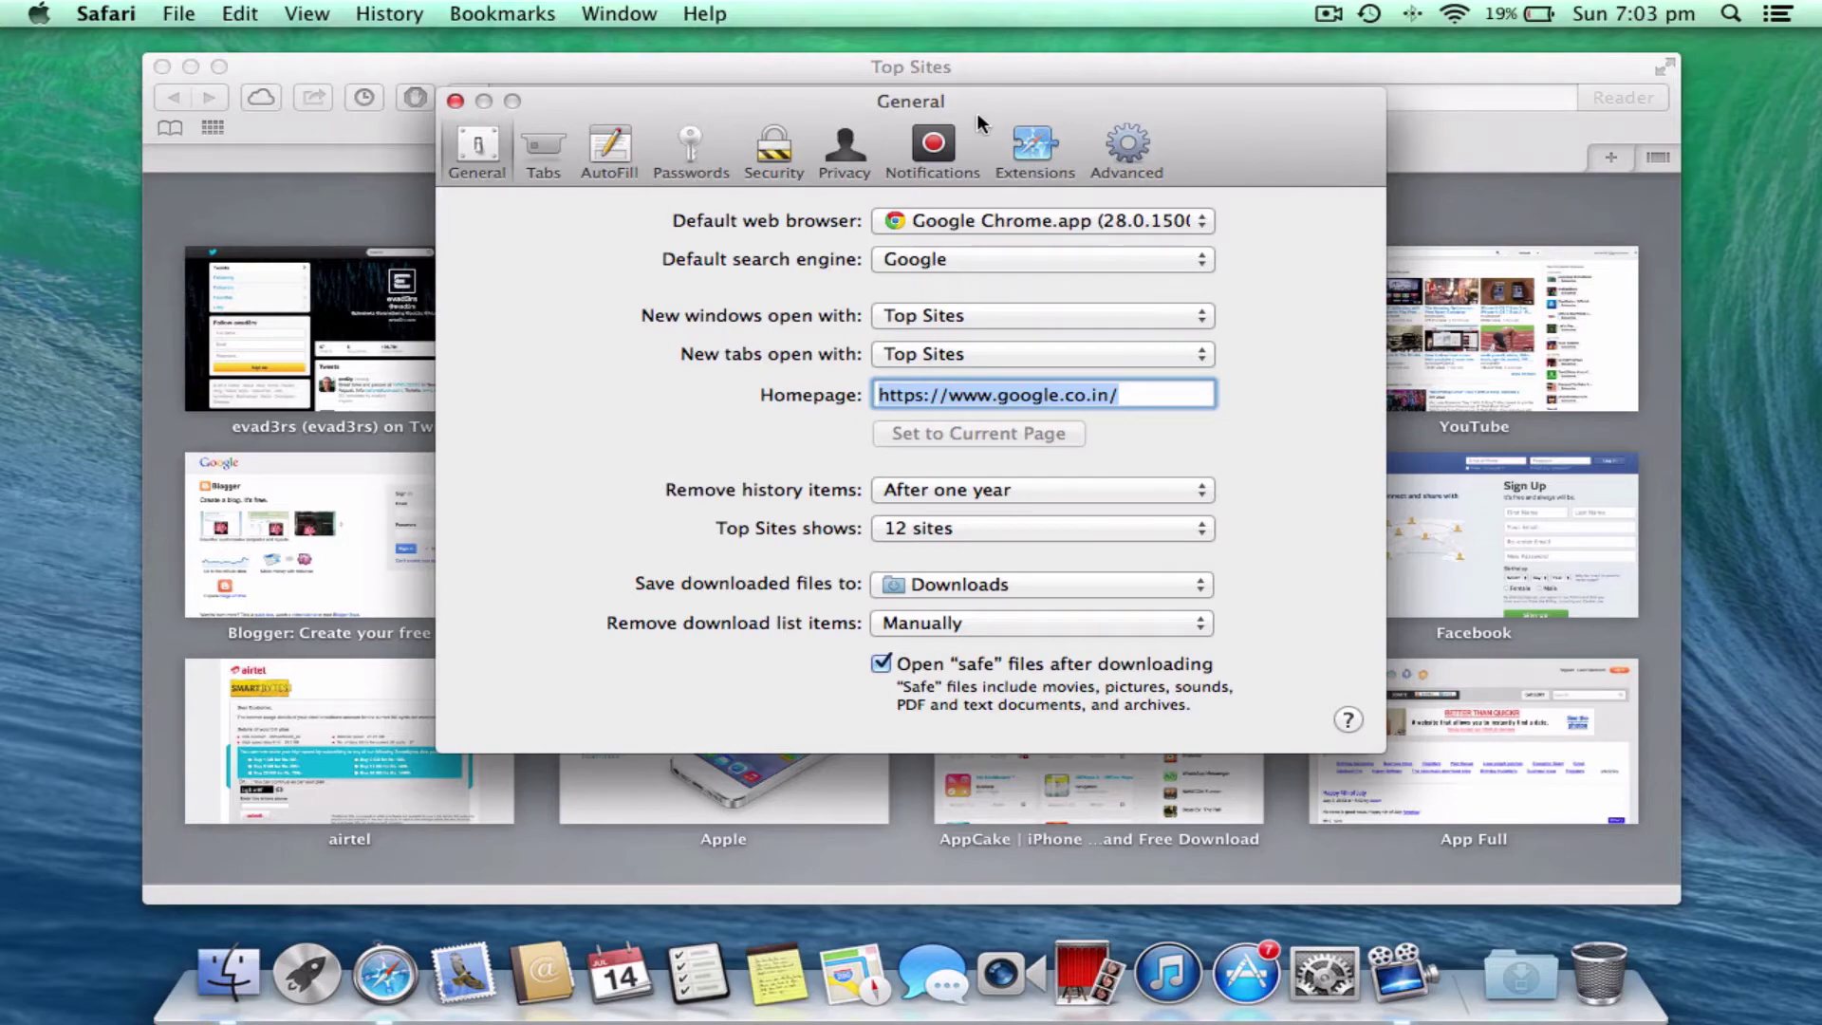
mouse_move(976, 113)
left_mouse_down()
mouse_move(1386, 67)
mouse_move(1116, 434)
mouse_move(1161, 90)
mouse_move(1288, 451)
mouse_move(1406, 258)
mouse_move(1014, 150)
mouse_move(934, 109)
left_mouse_up()
left_click(992, 526)
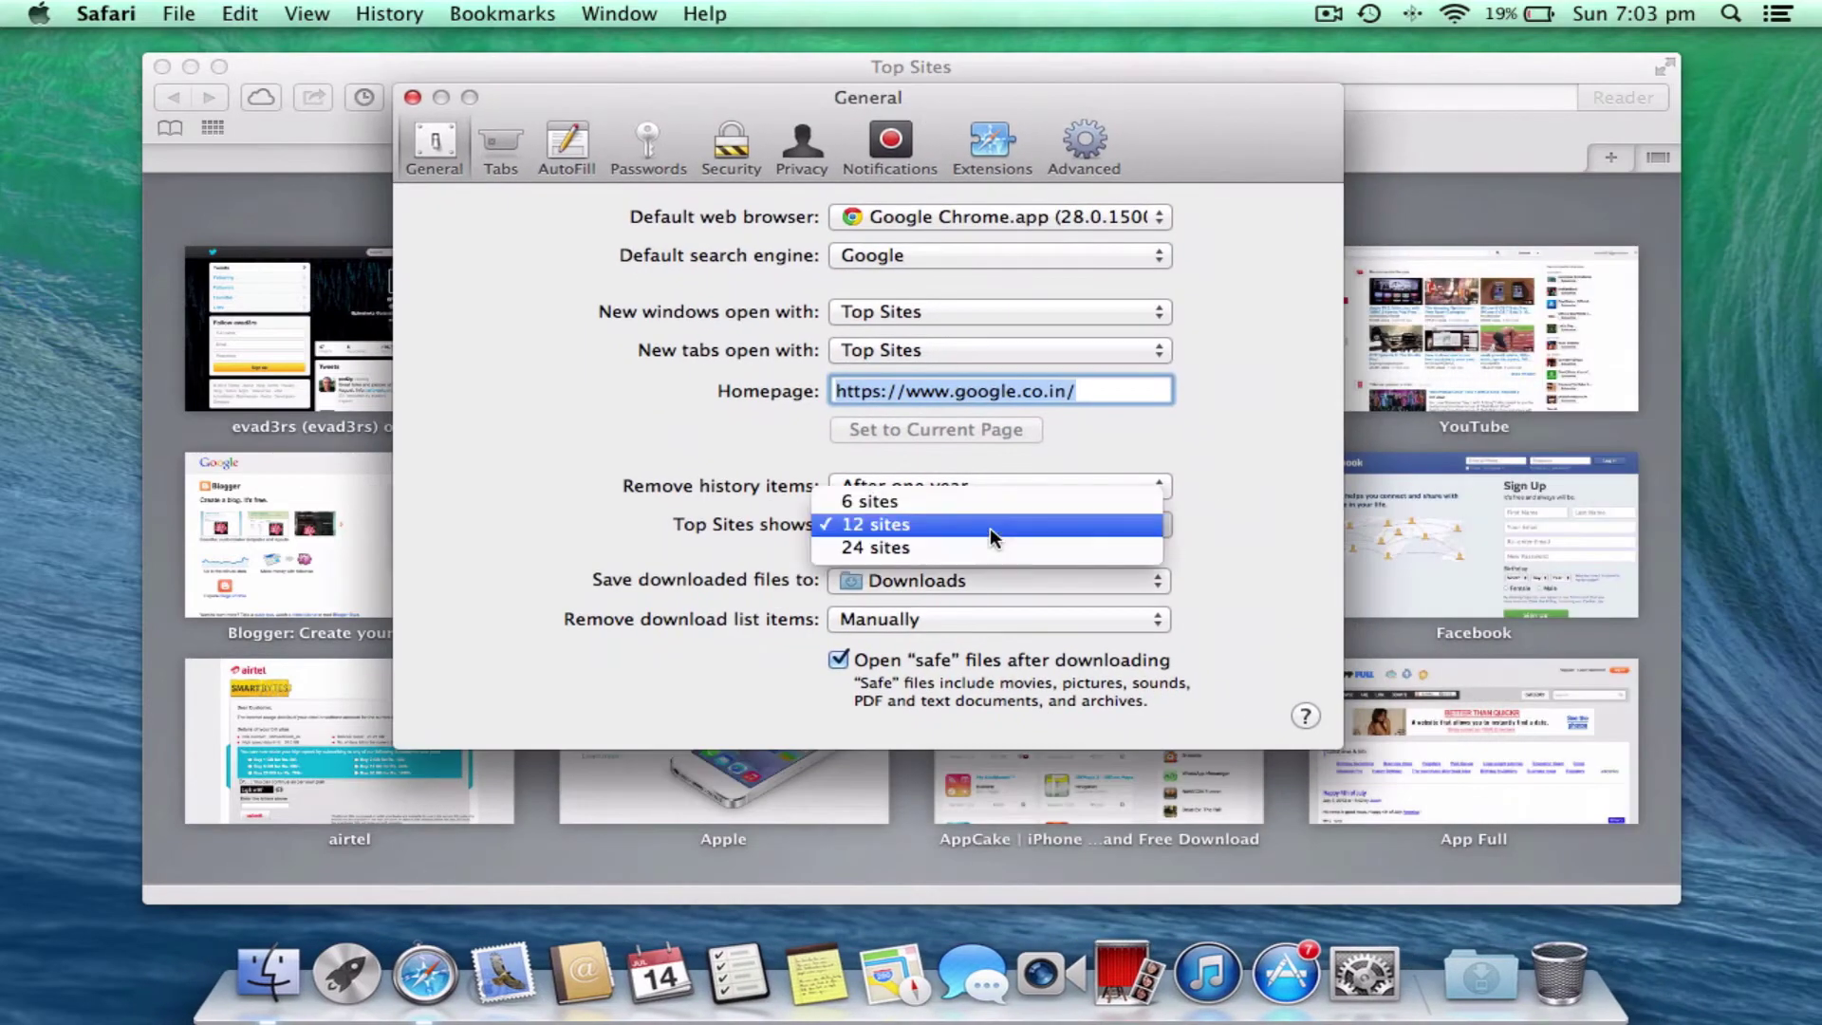
left_click(979, 504)
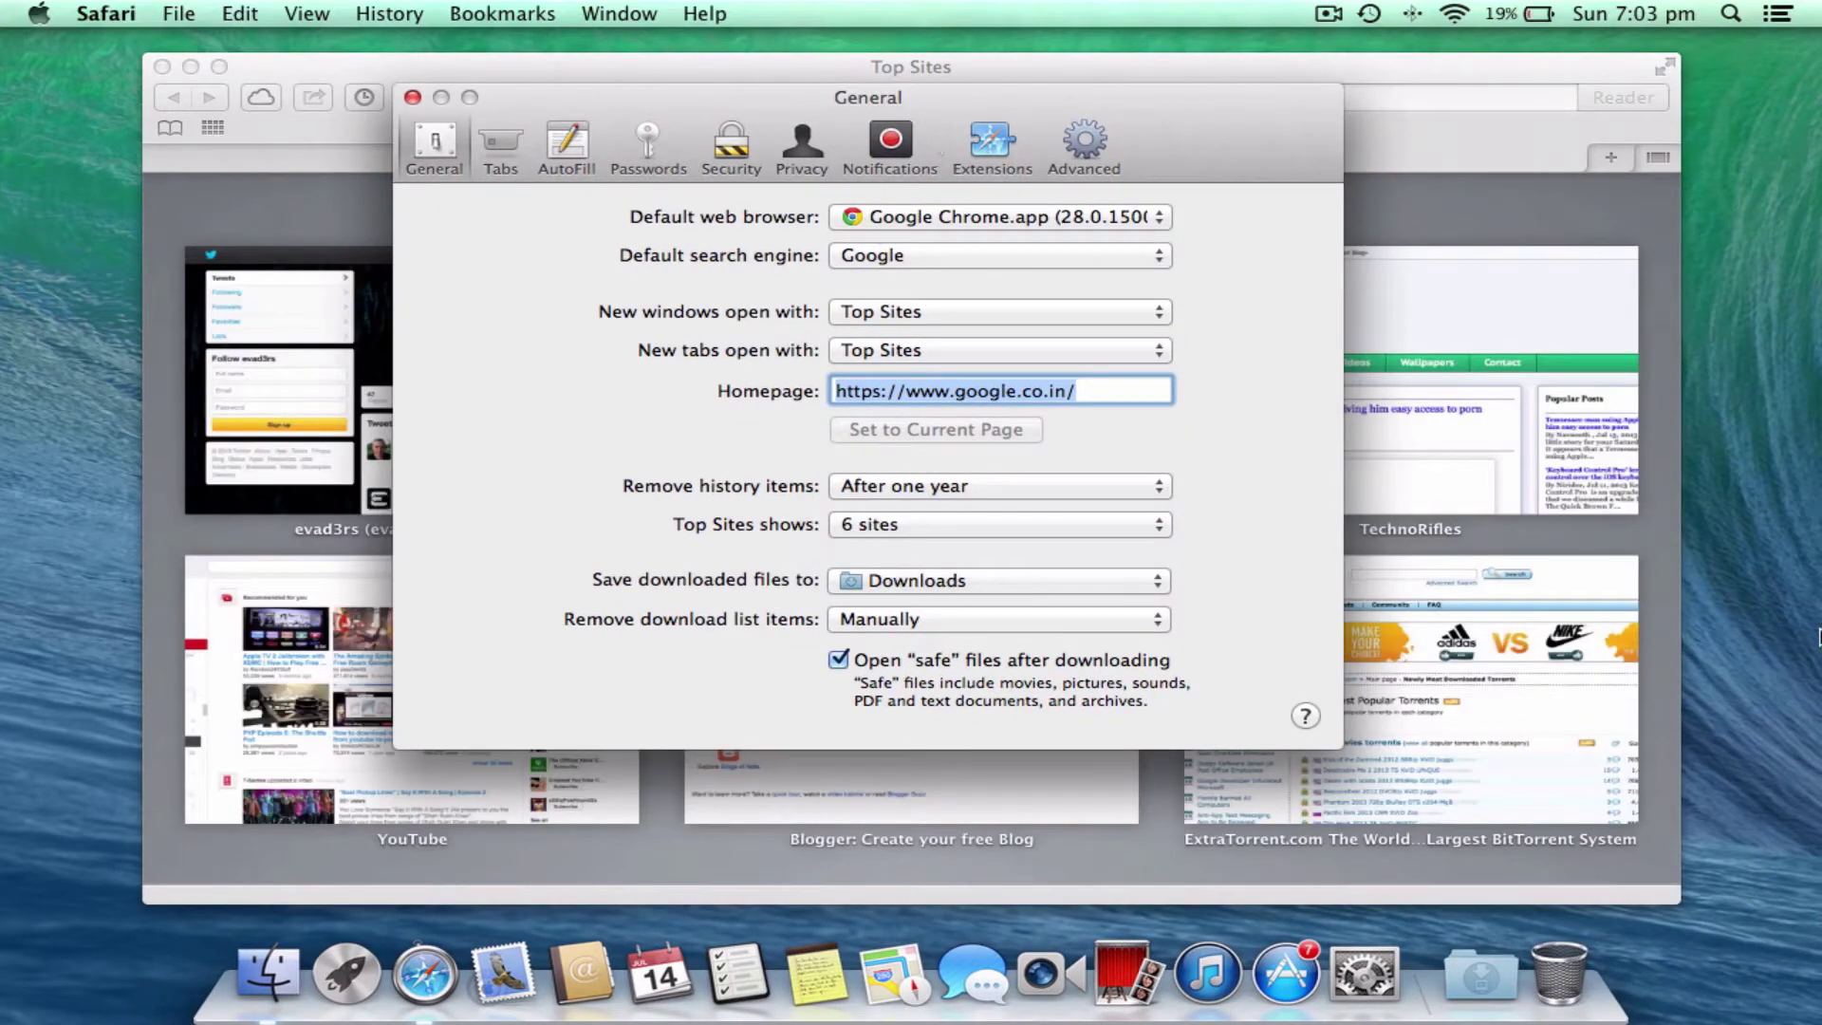
Step: Switch the Top Sites count to 24 sites, then back to 12
mouse_move(963, 125)
left_mouse_down()
mouse_move(1809, 524)
mouse_move(1606, 447)
mouse_move(1069, 158)
left_mouse_up()
left_click(1031, 554)
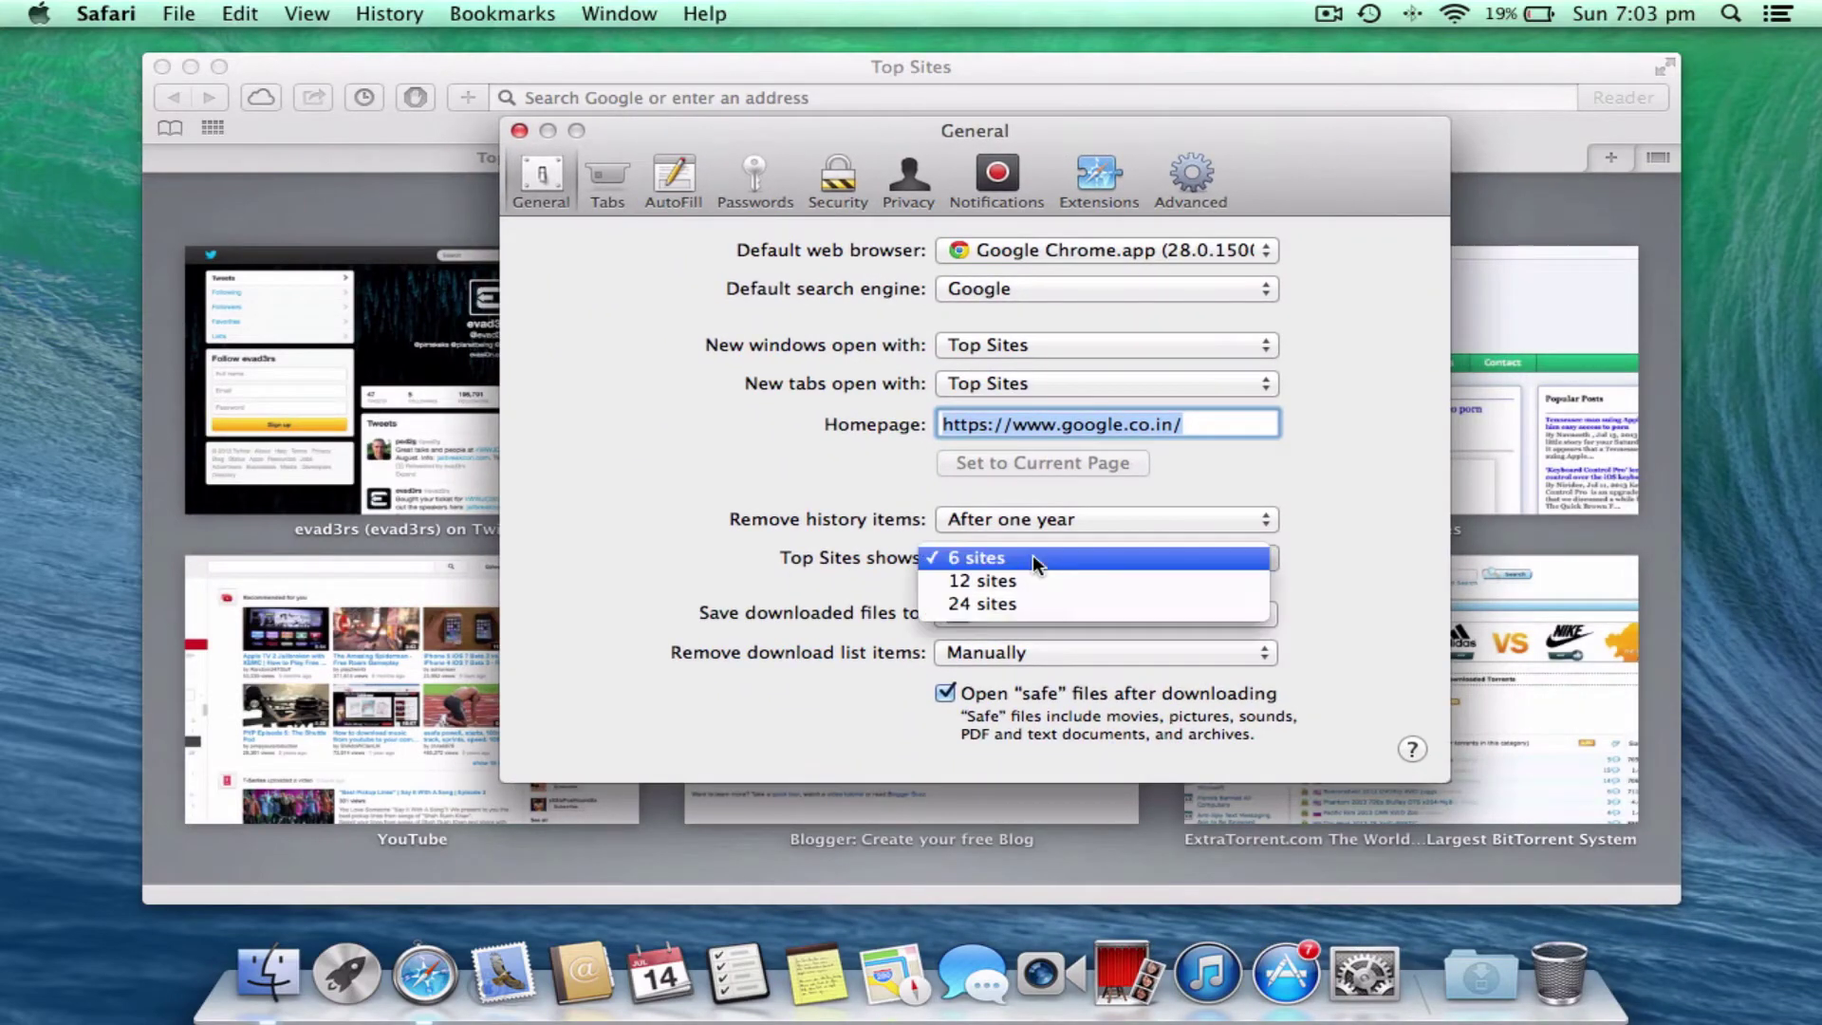
left_click(1014, 603)
mouse_move(927, 132)
left_mouse_down()
mouse_move(1818, 597)
mouse_move(1072, 138)
mouse_move(958, 106)
left_mouse_up()
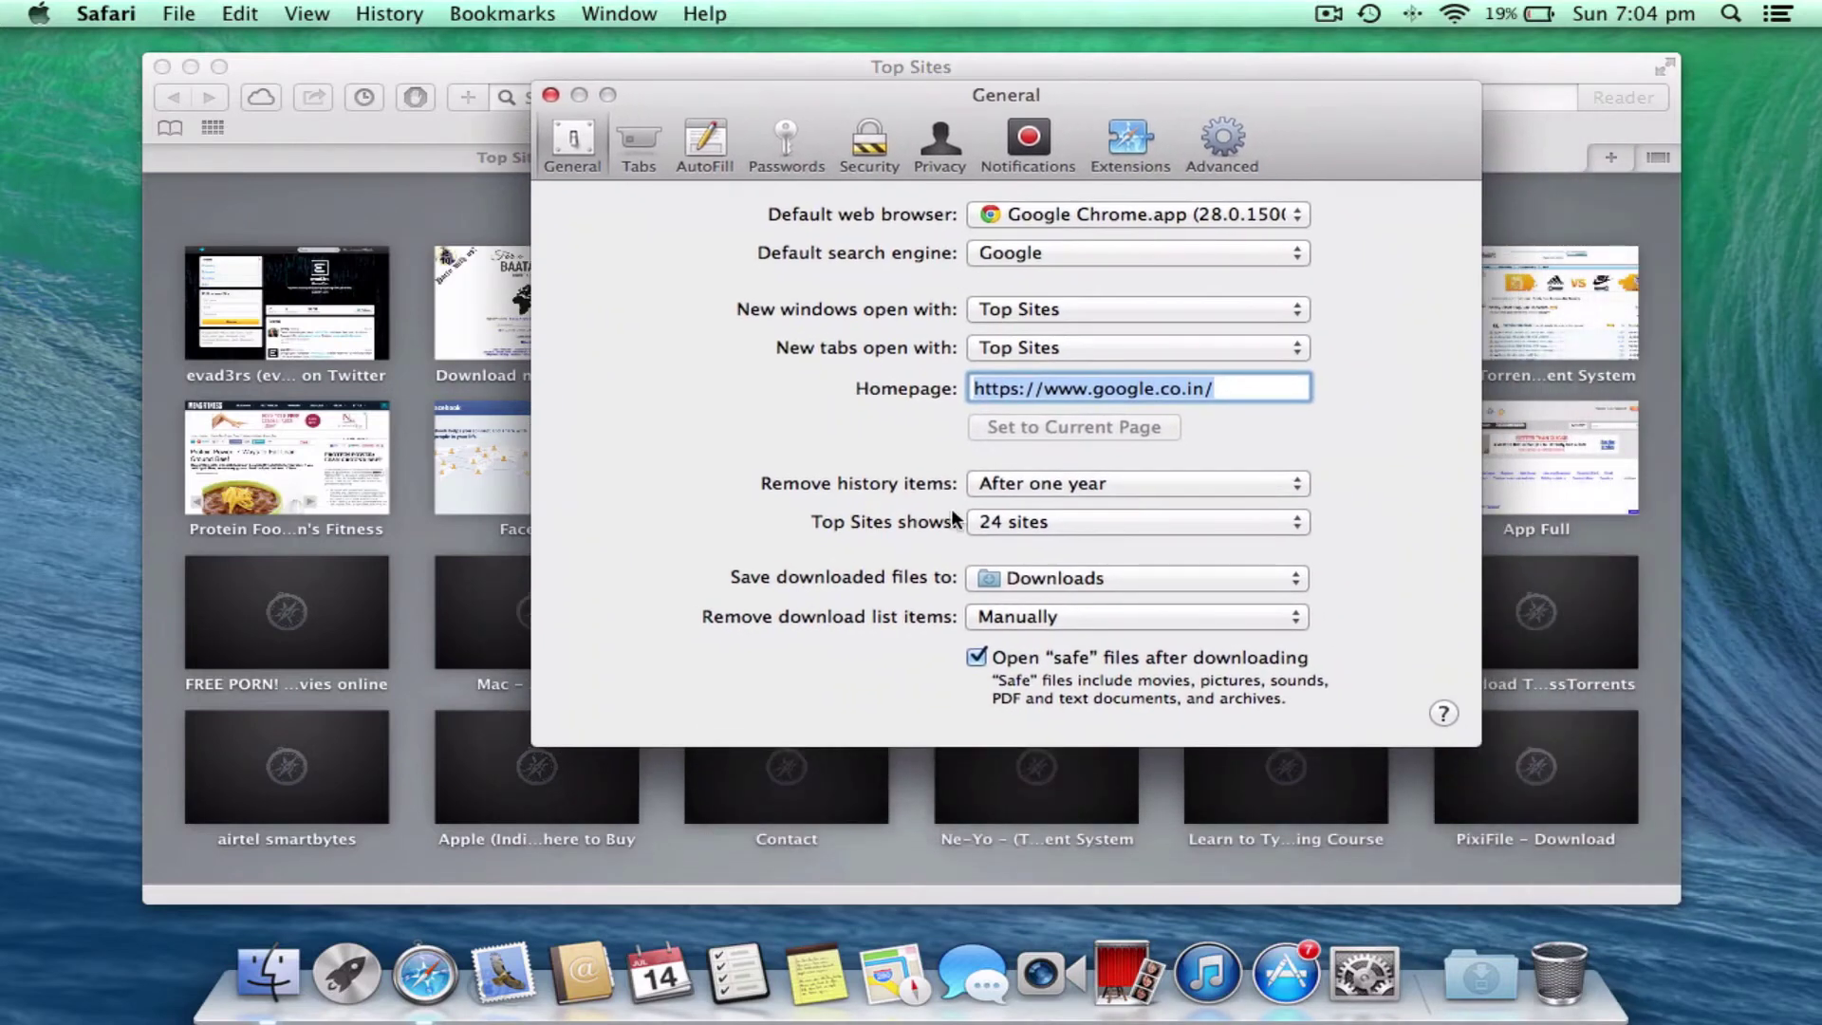
left_click(1014, 521)
left_click(1014, 502)
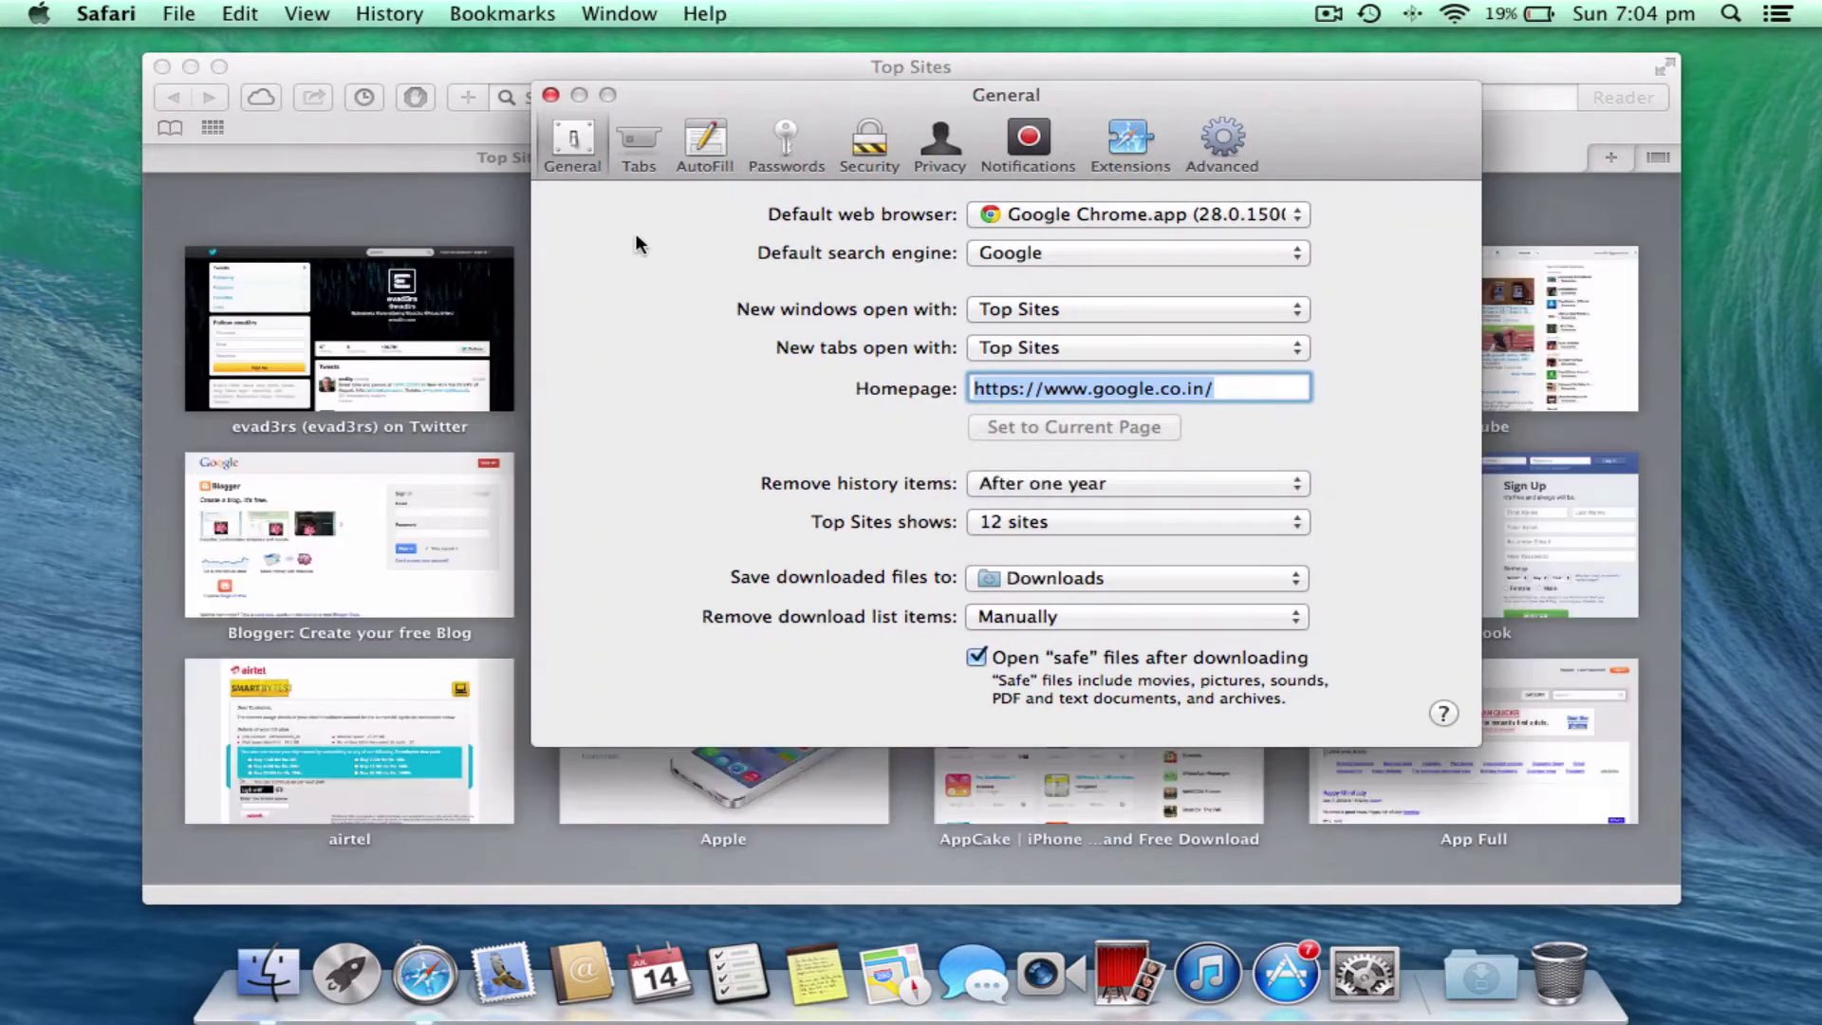
Step: Close Preferences and drag BAATAR WORLD around the grid into the second row's first slot
left_click(550, 96)
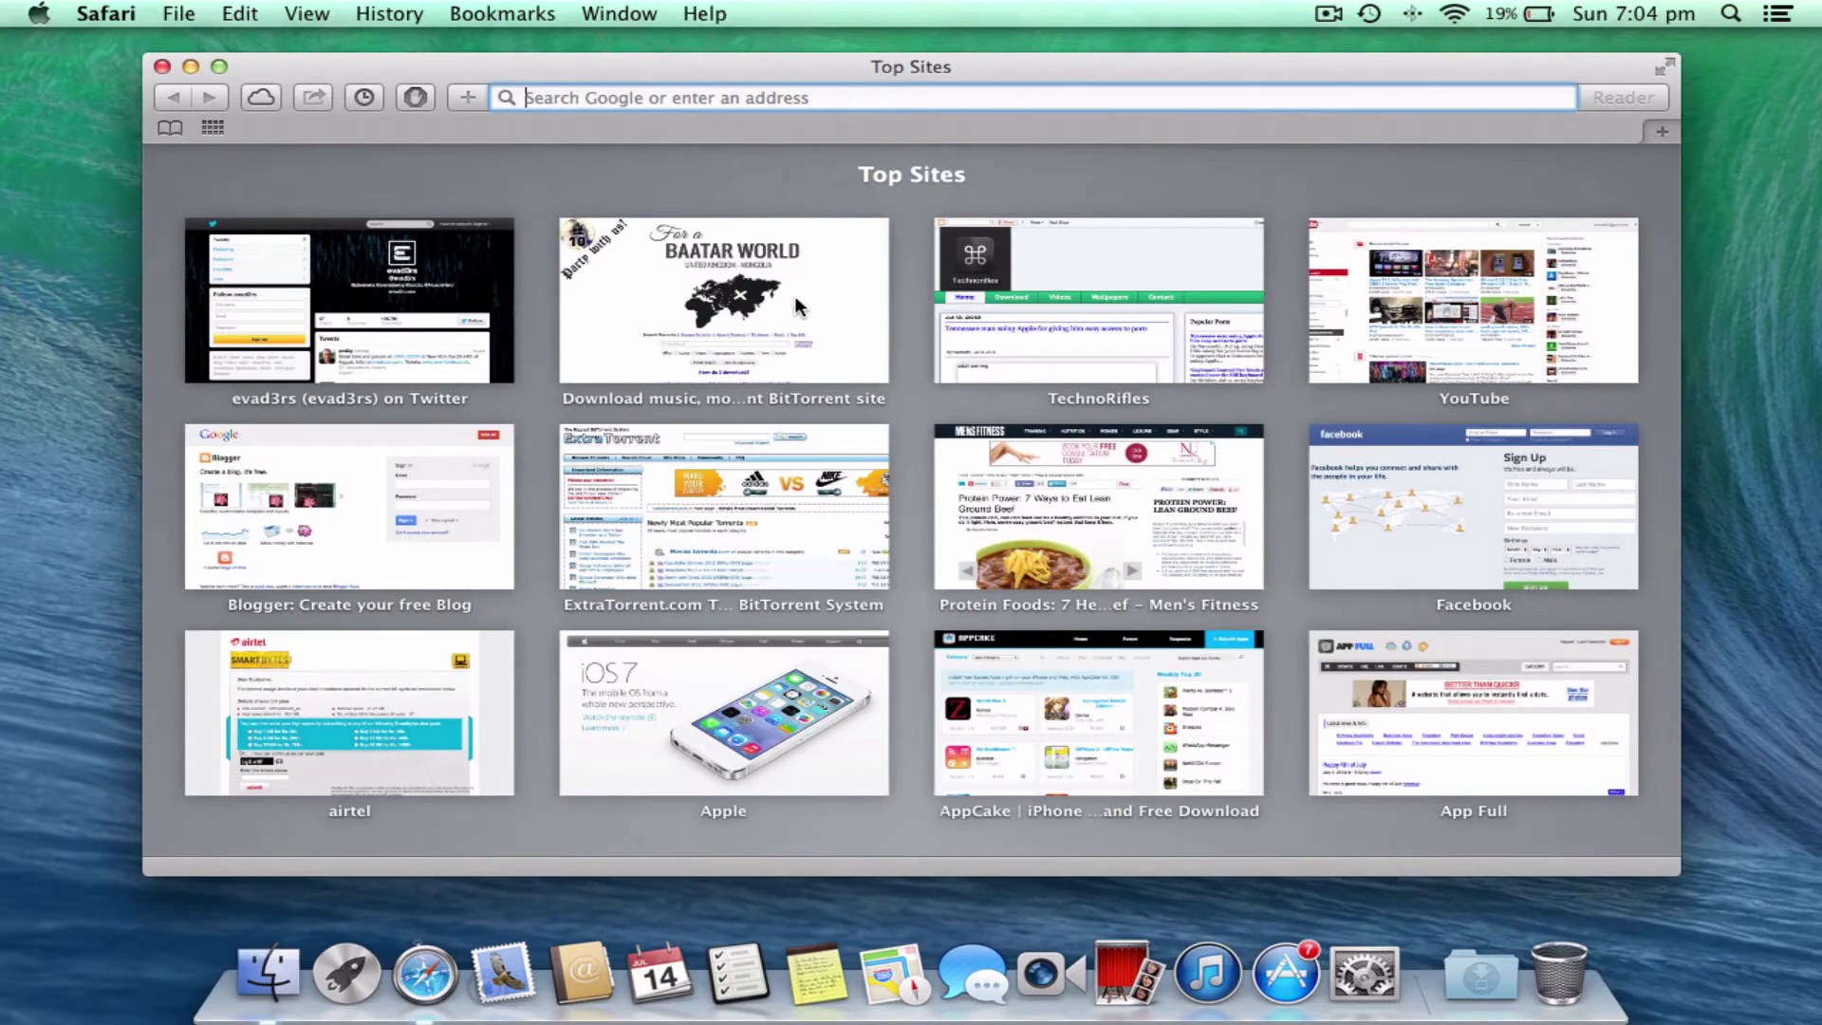
mouse_move(794, 295)
left_mouse_down()
mouse_move(401, 340)
mouse_move(1128, 300)
mouse_move(293, 327)
mouse_move(419, 735)
mouse_move(1111, 324)
mouse_move(420, 735)
mouse_move(1345, 497)
left_mouse_up()
left_click_drag(1445, 468, 575, 258)
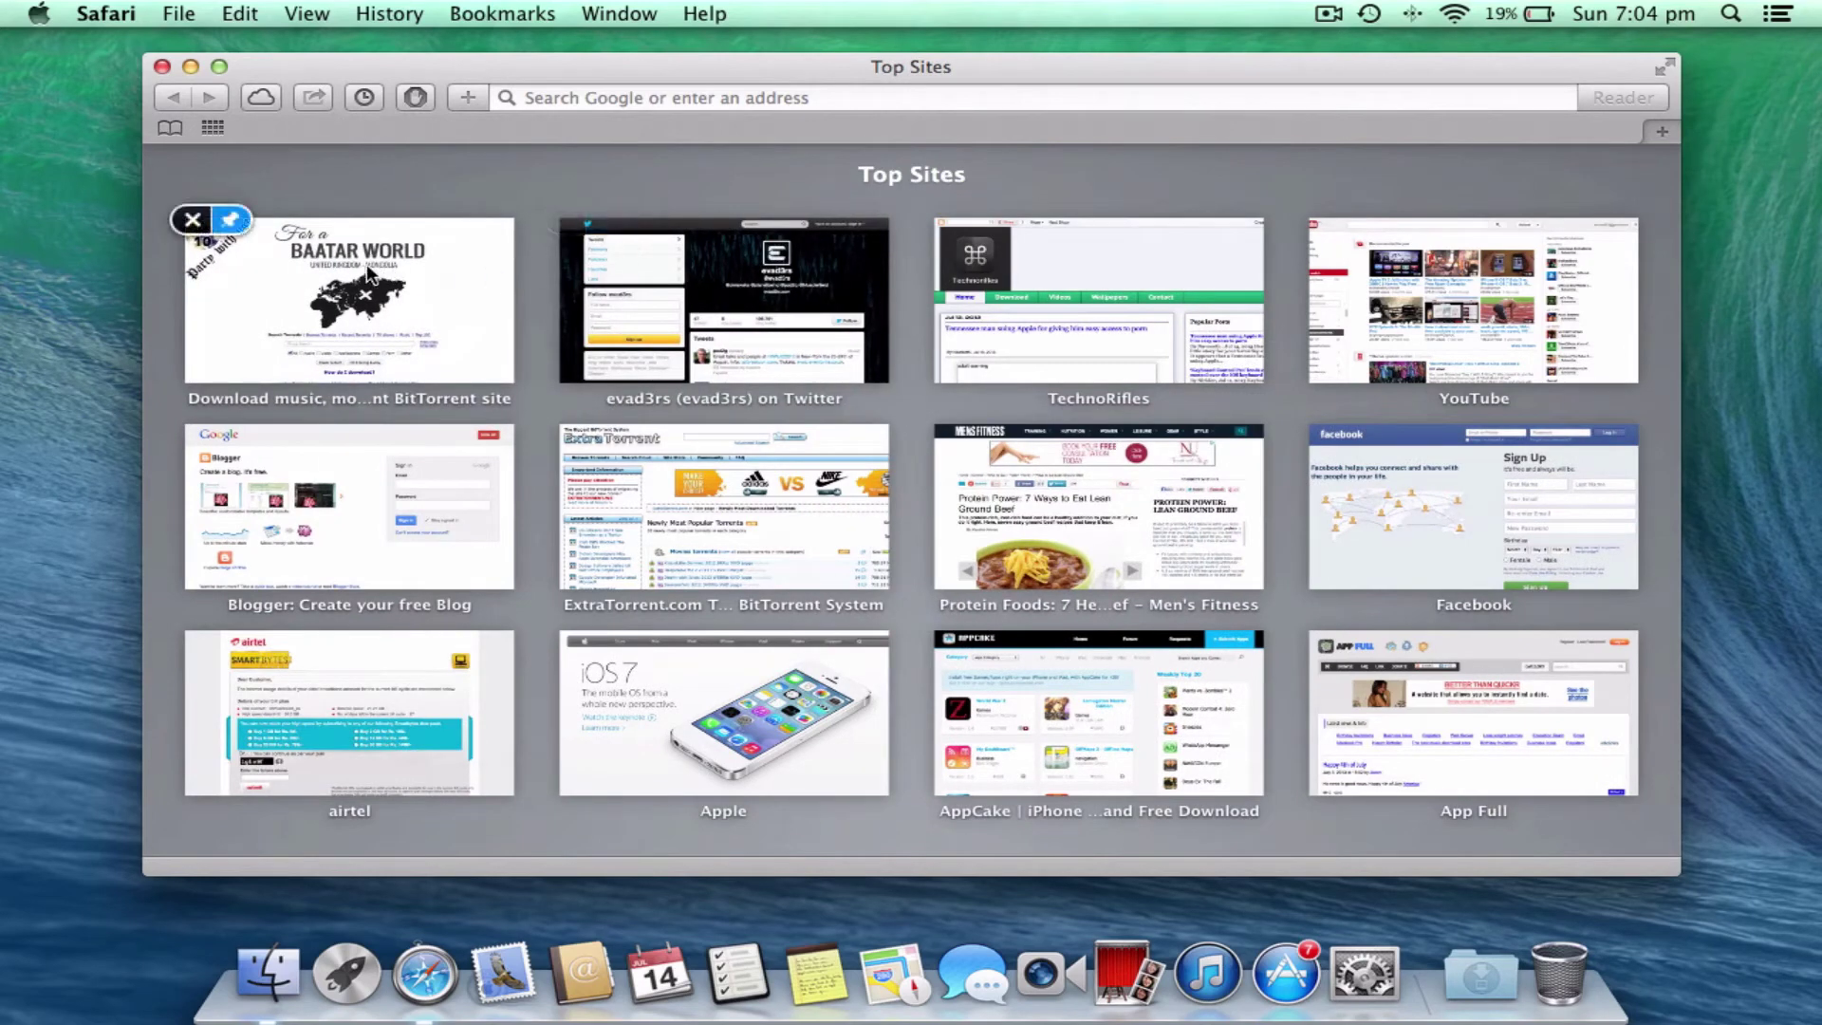
mouse_move(362, 278)
left_mouse_down()
mouse_move(794, 268)
mouse_move(332, 265)
left_mouse_up()
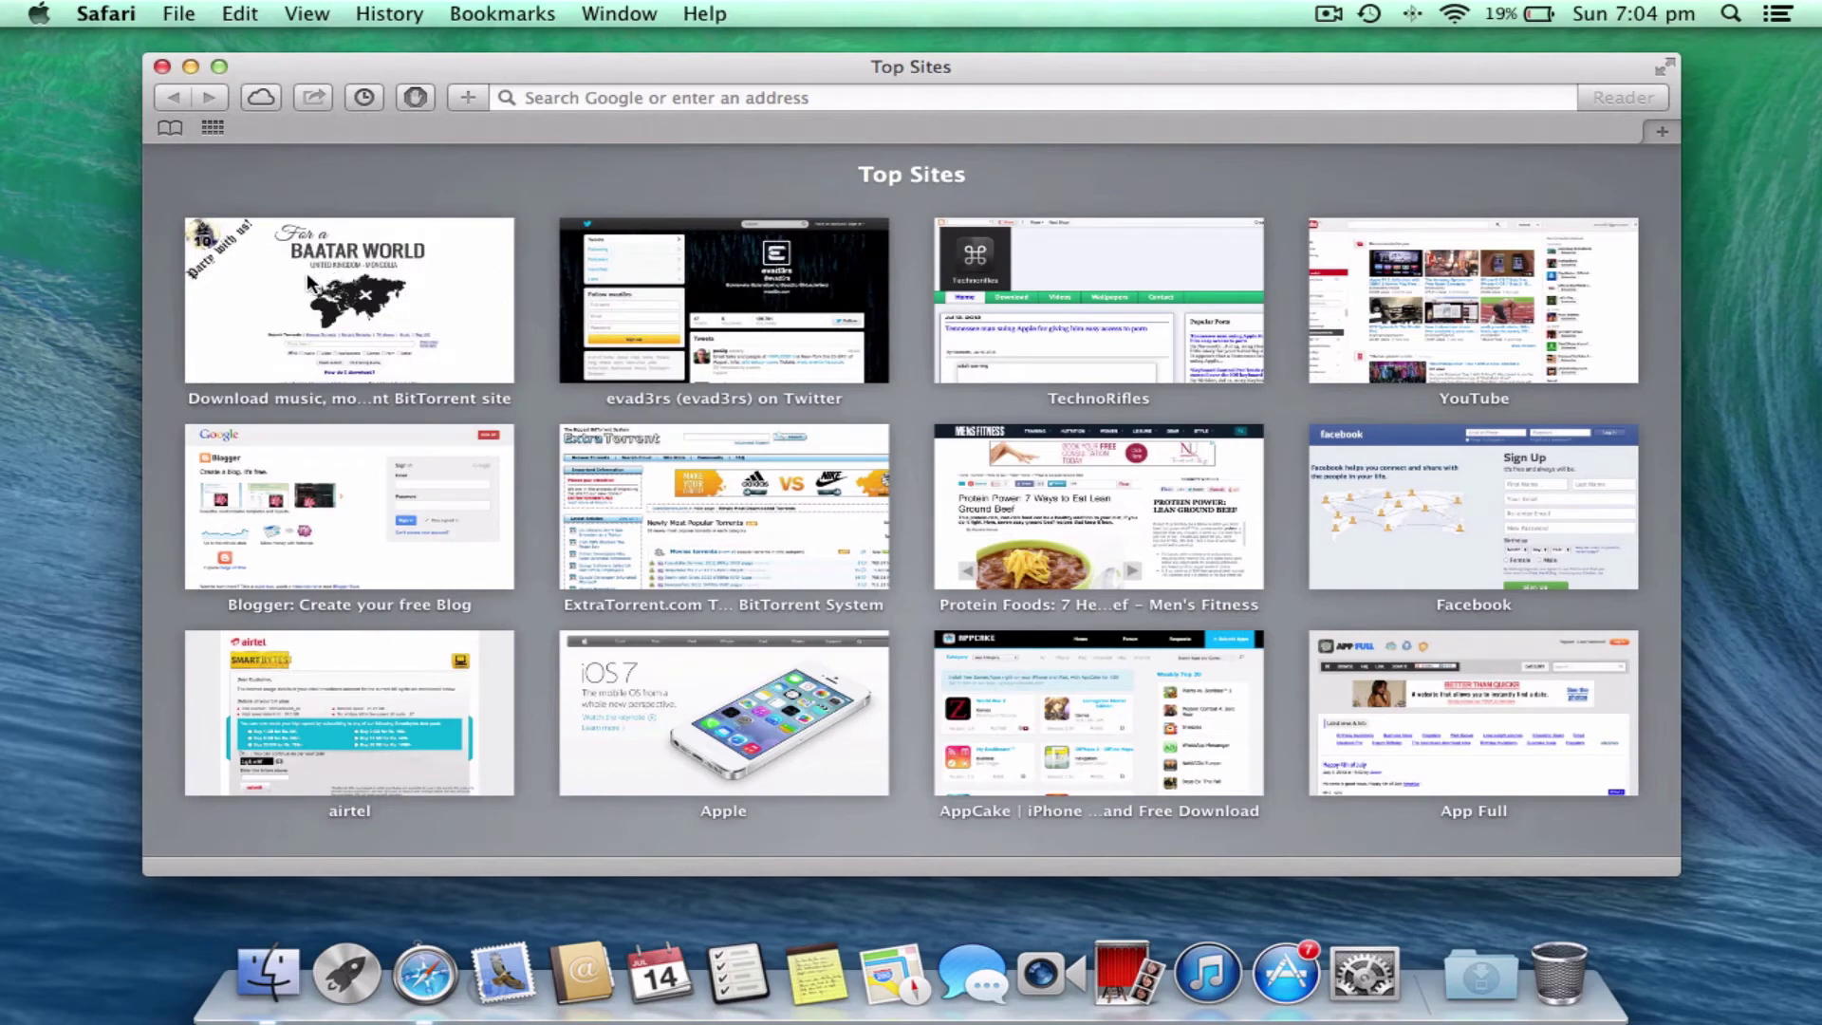
left_click_drag(308, 280, 1056, 280)
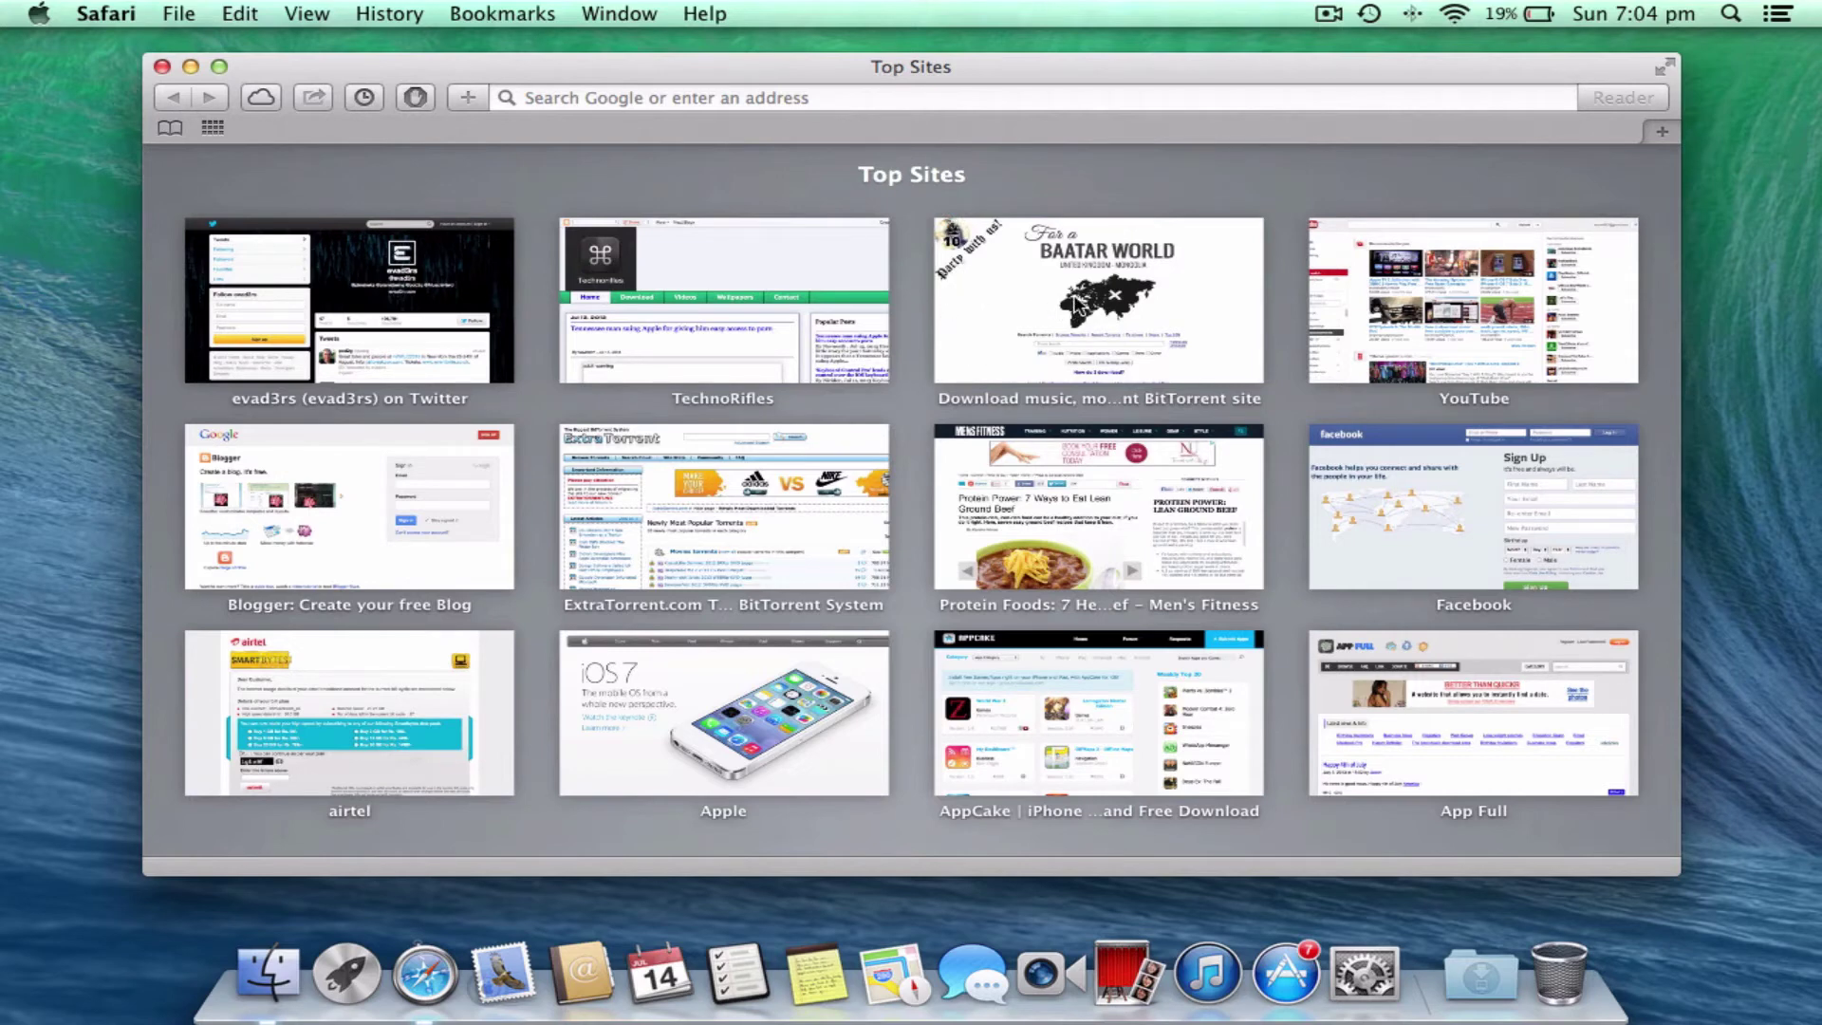
mouse_move(1077, 304)
left_mouse_down()
mouse_move(287, 403)
mouse_move(218, 458)
left_mouse_up()
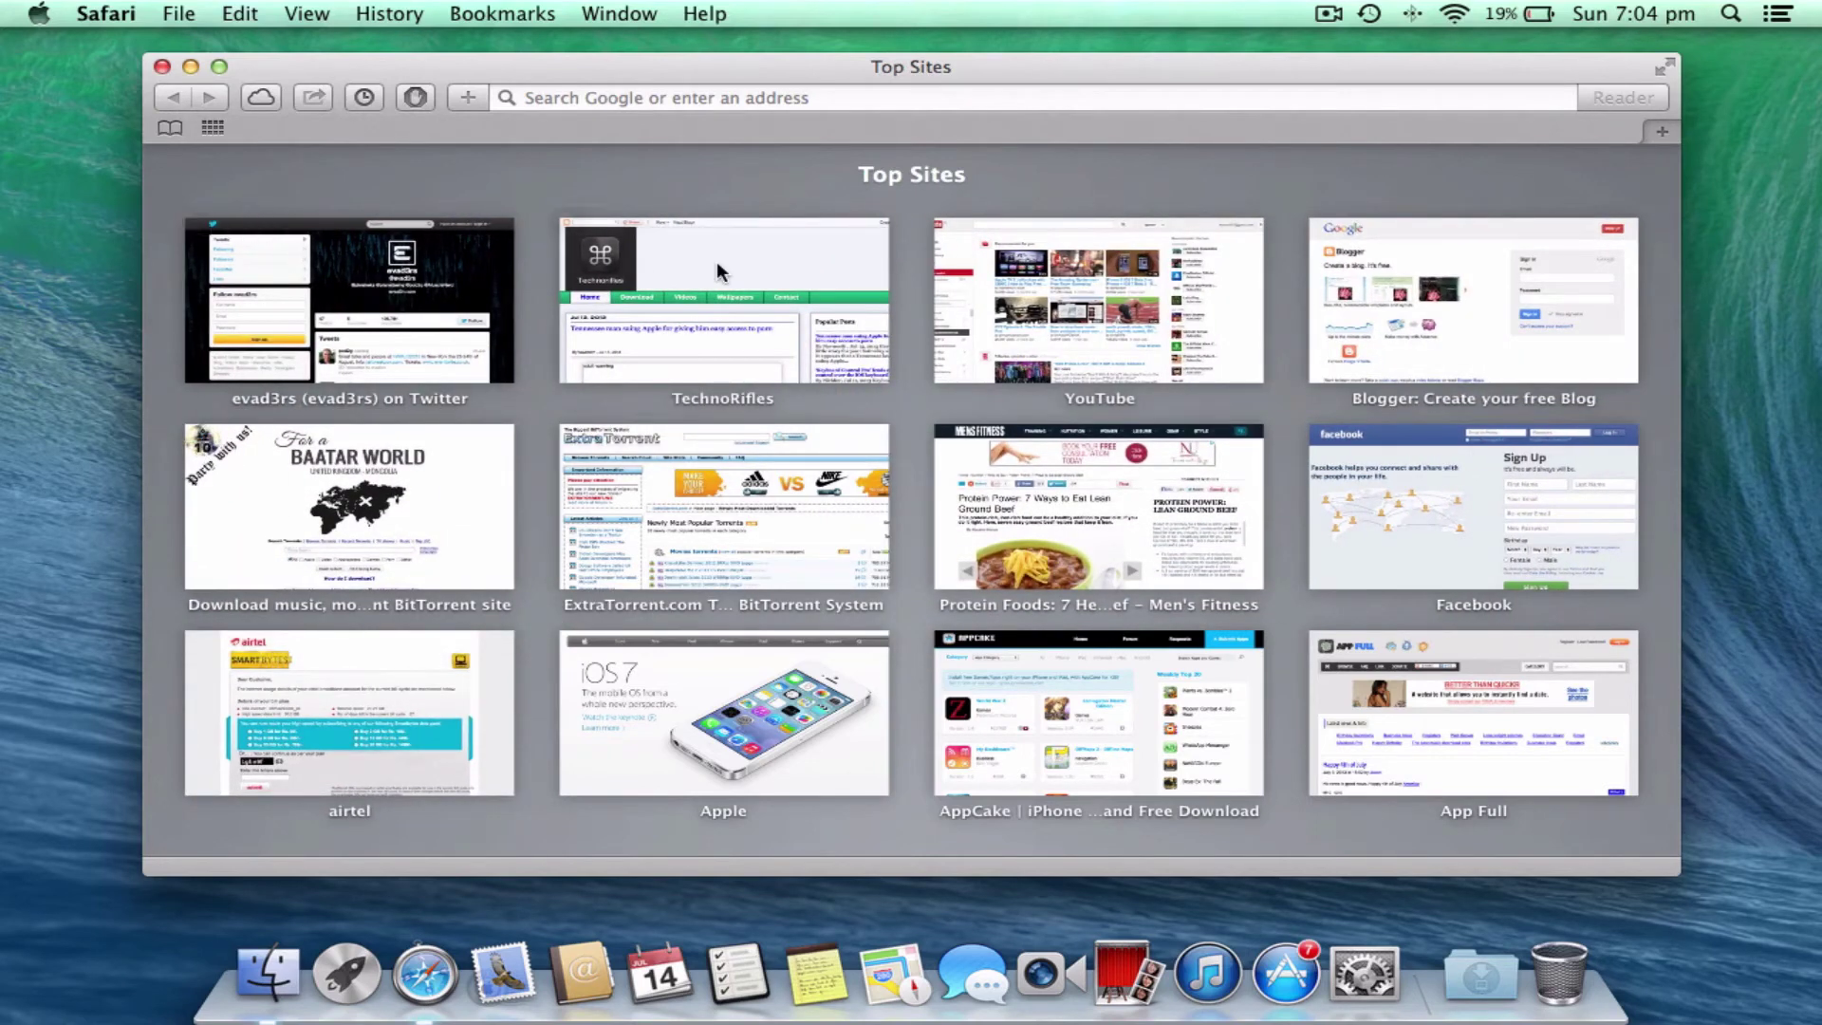
mouse_move(724, 301)
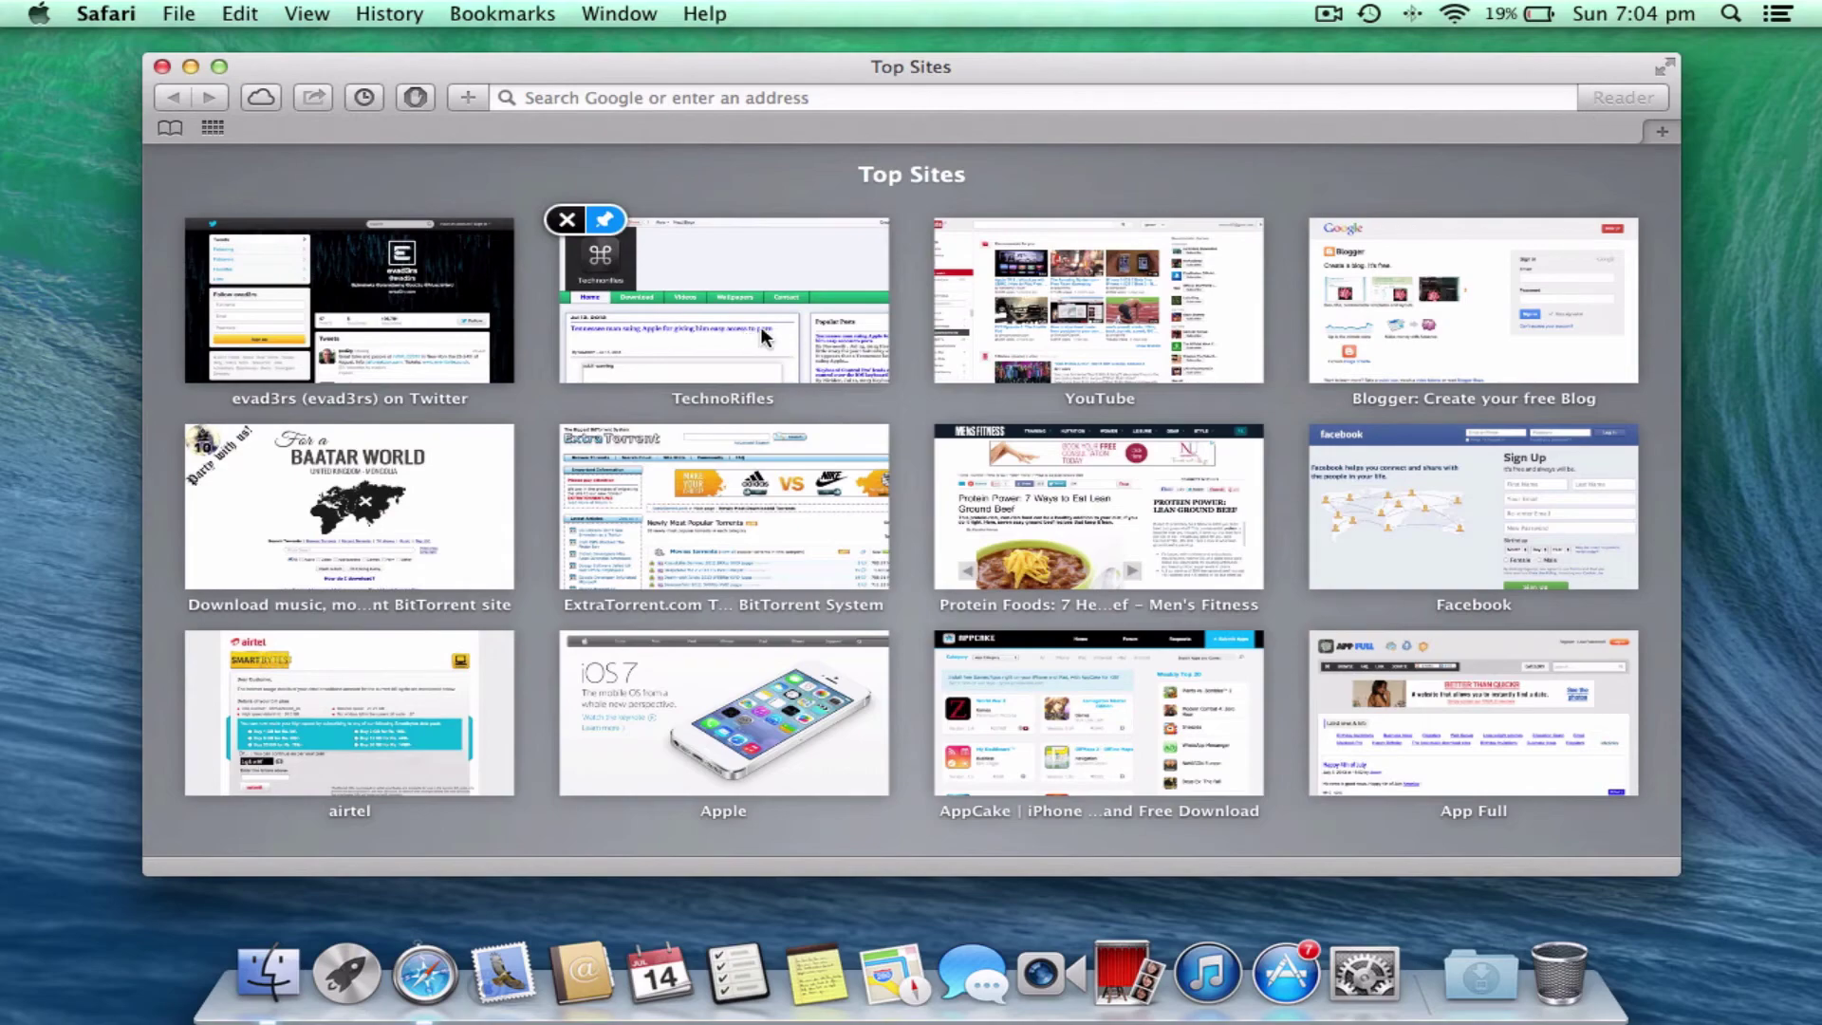
Step: Close the Safari Top Sites window with Cmd+W
key("super+w")
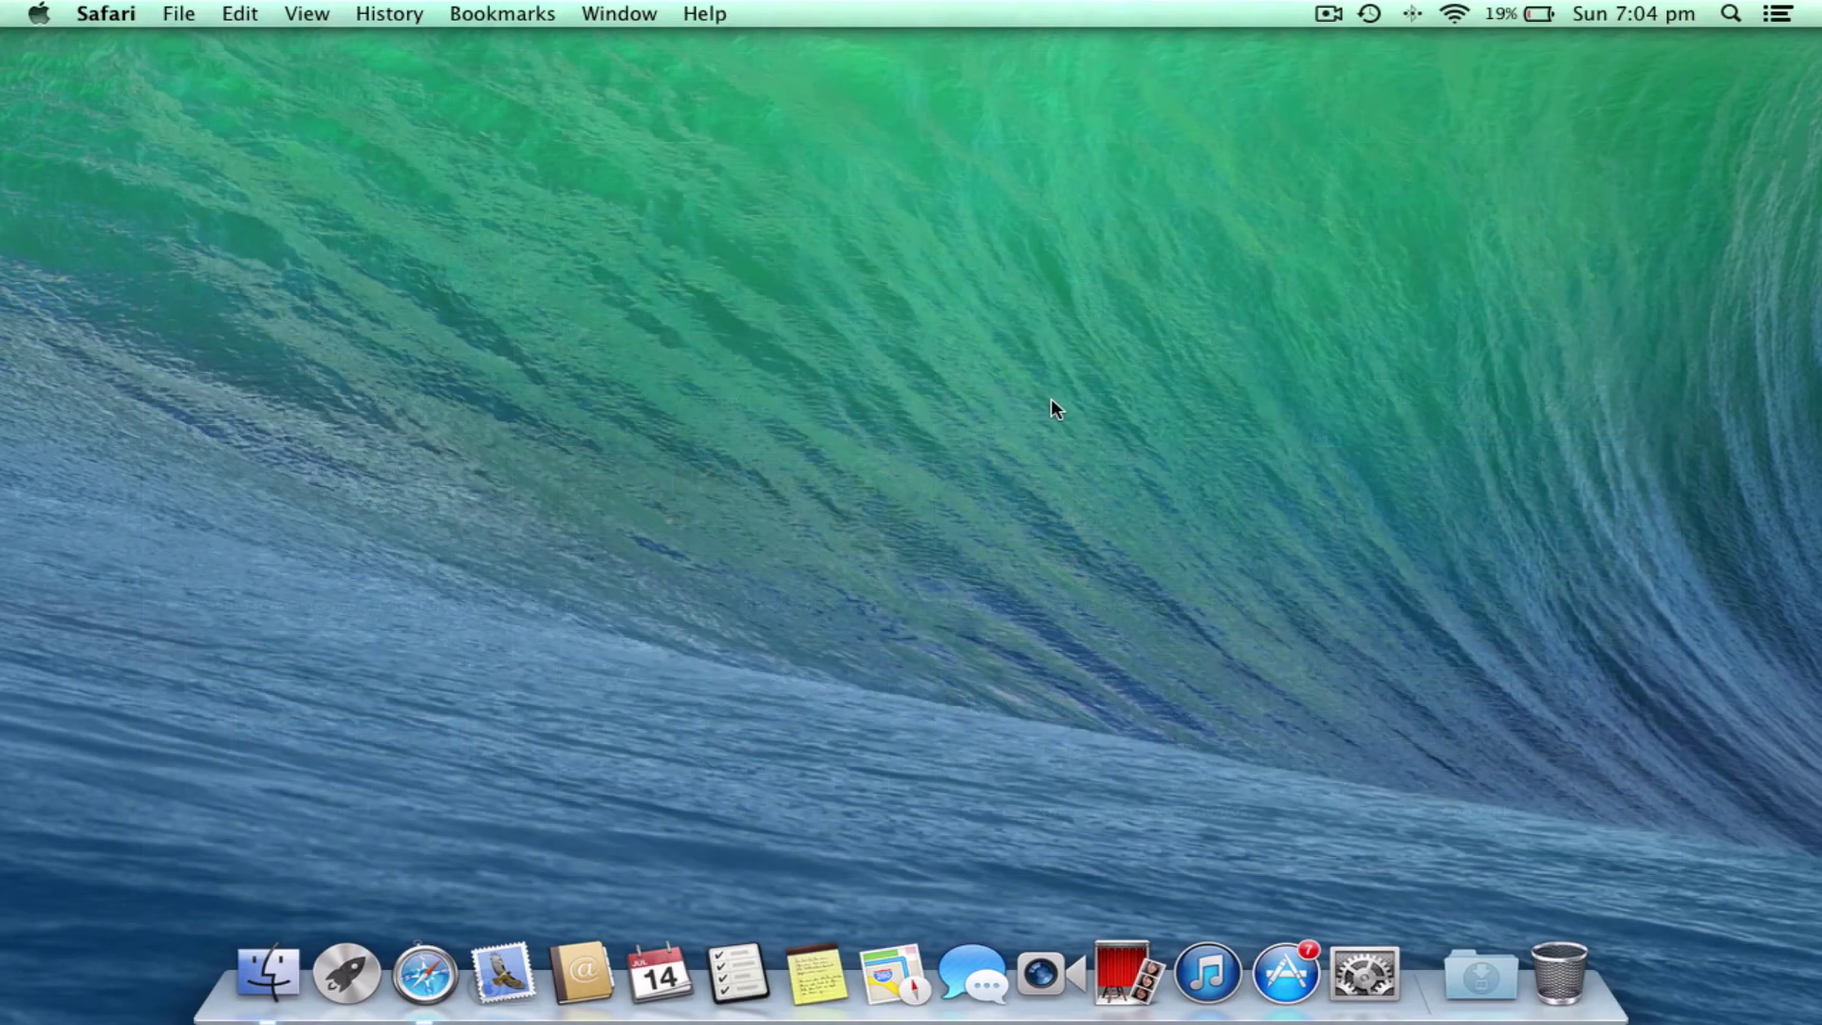